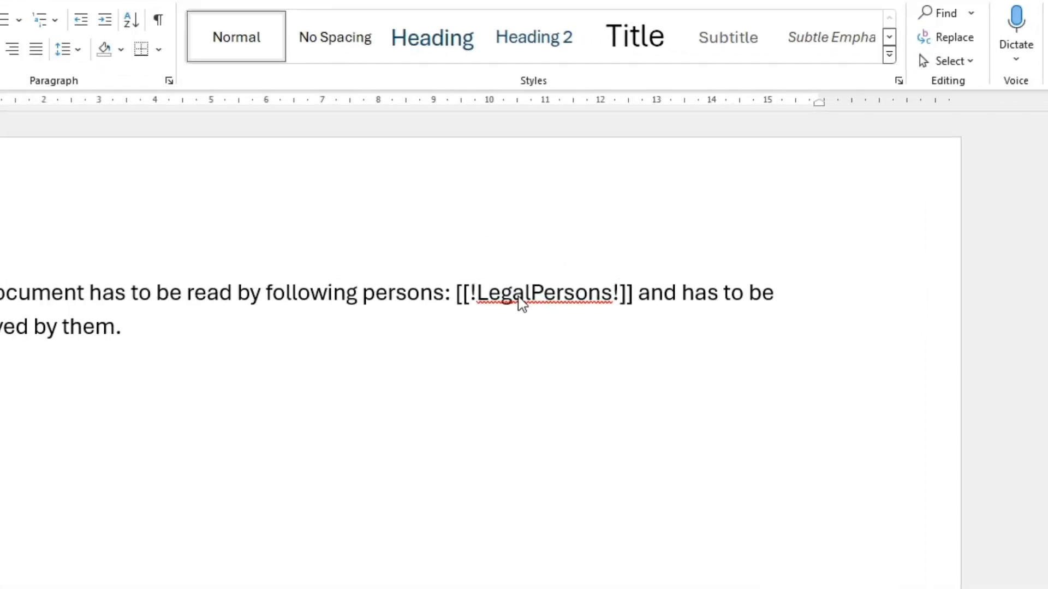
- Examine the LegalPersons merge field in the template, then switch to Salesforce in the browser and view the CloudCrossing account's related contacts
double_click(522, 302)
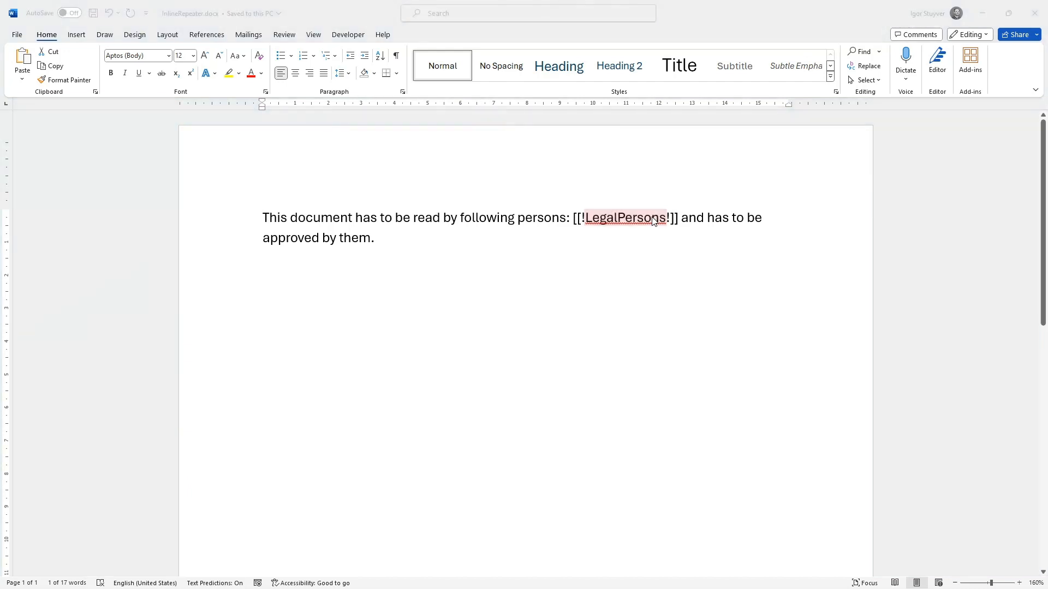
key("alt+Tab")
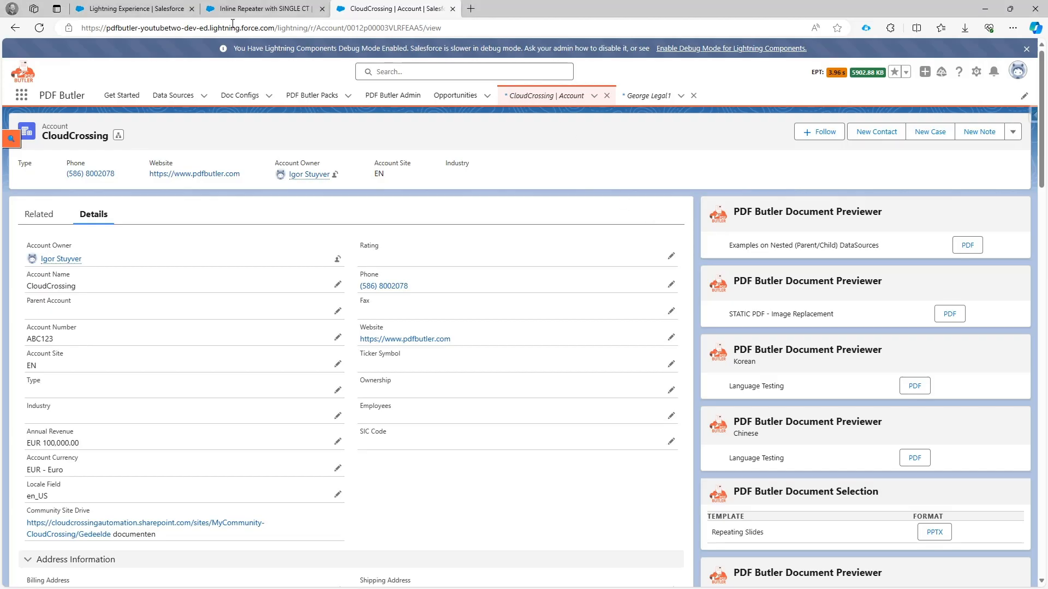
left_click(38, 221)
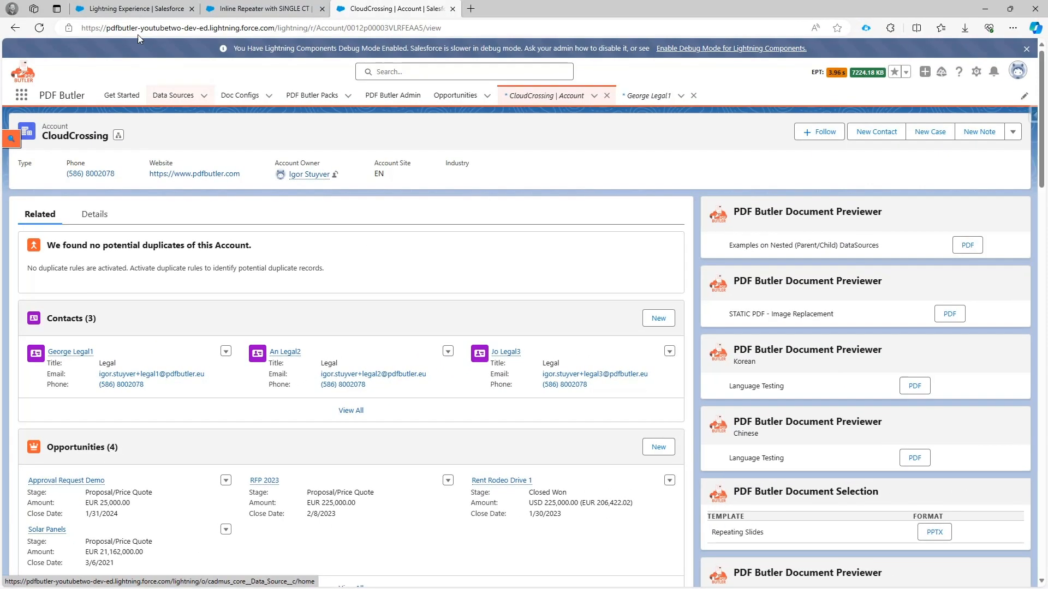
- Review the Account Contacts from Legal data source query, checking its Contact object, selected fields and the 'Legal' department filter
left_click(134, 11)
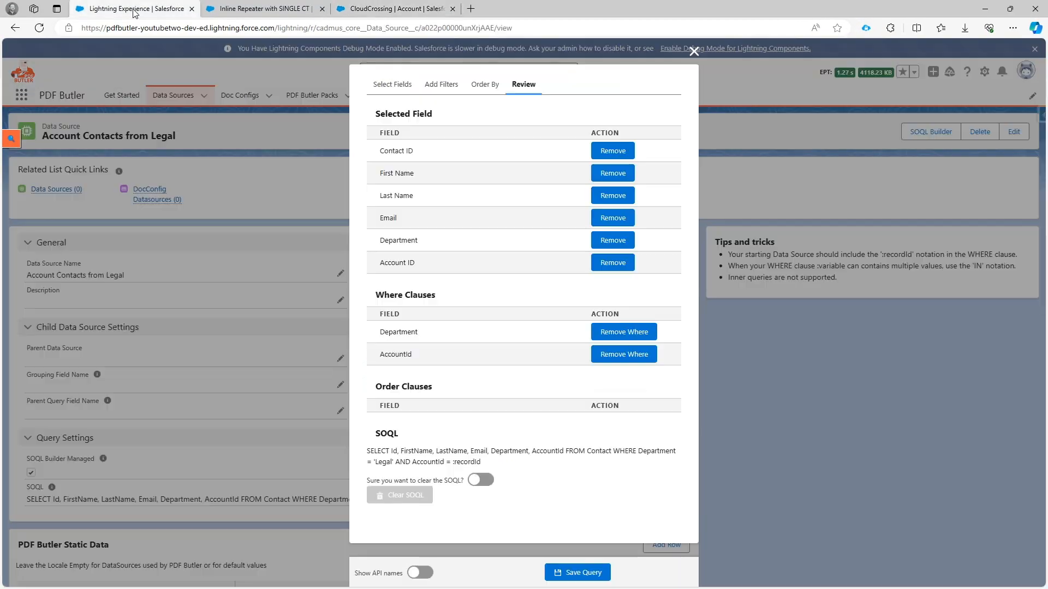
left_click(378, 86)
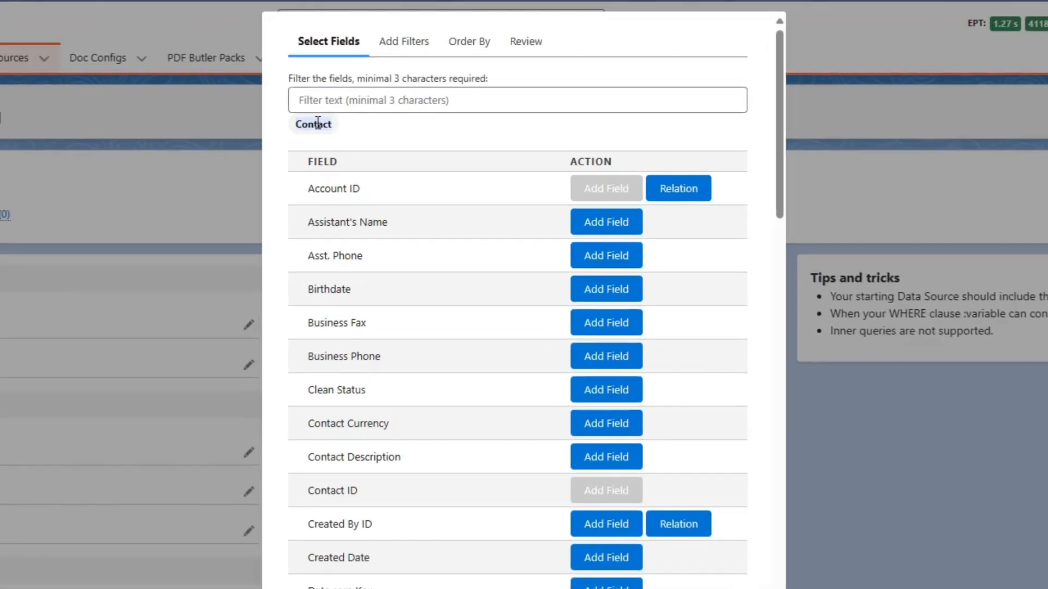
double_click(384, 139)
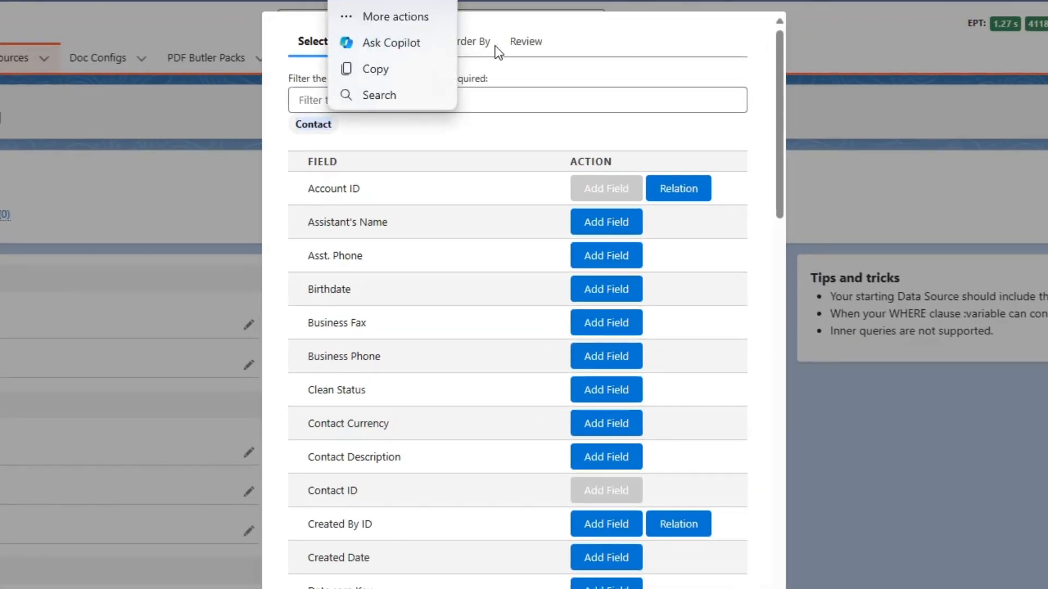
left_click(521, 42)
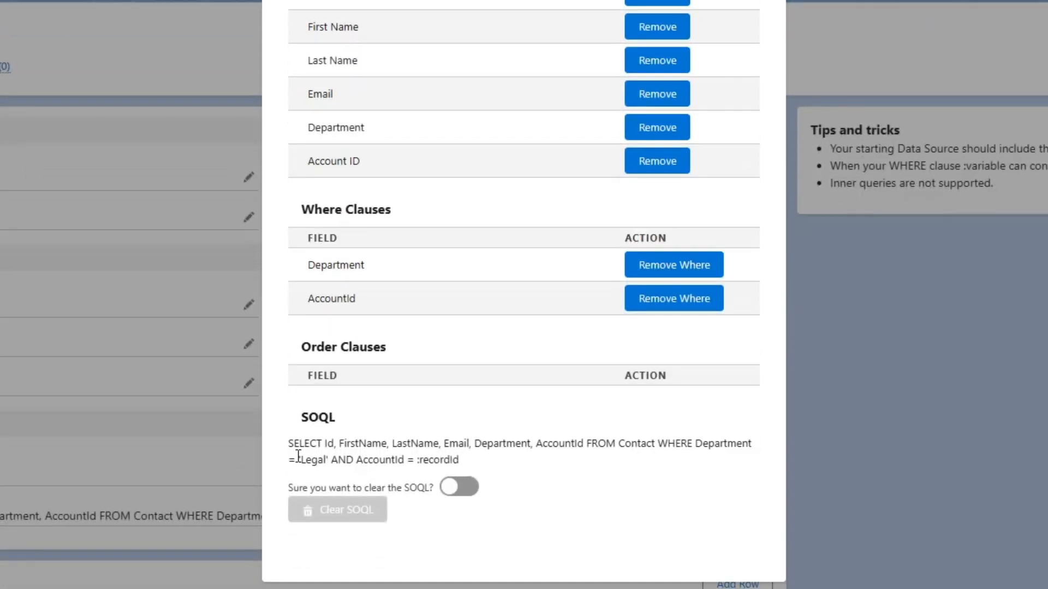
left_click_drag(312, 456, 329, 453)
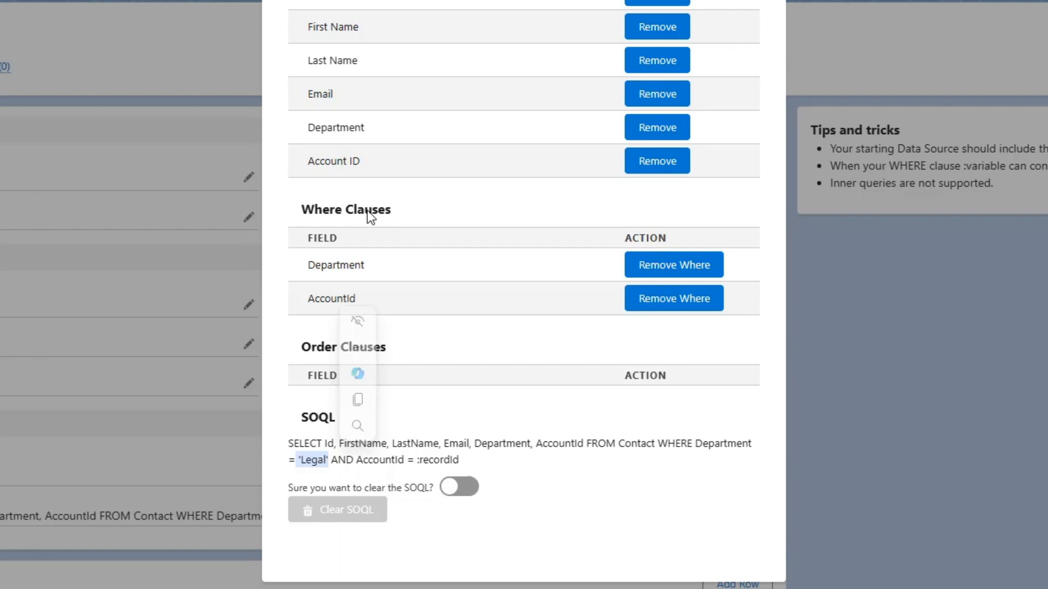
left_click(418, 240)
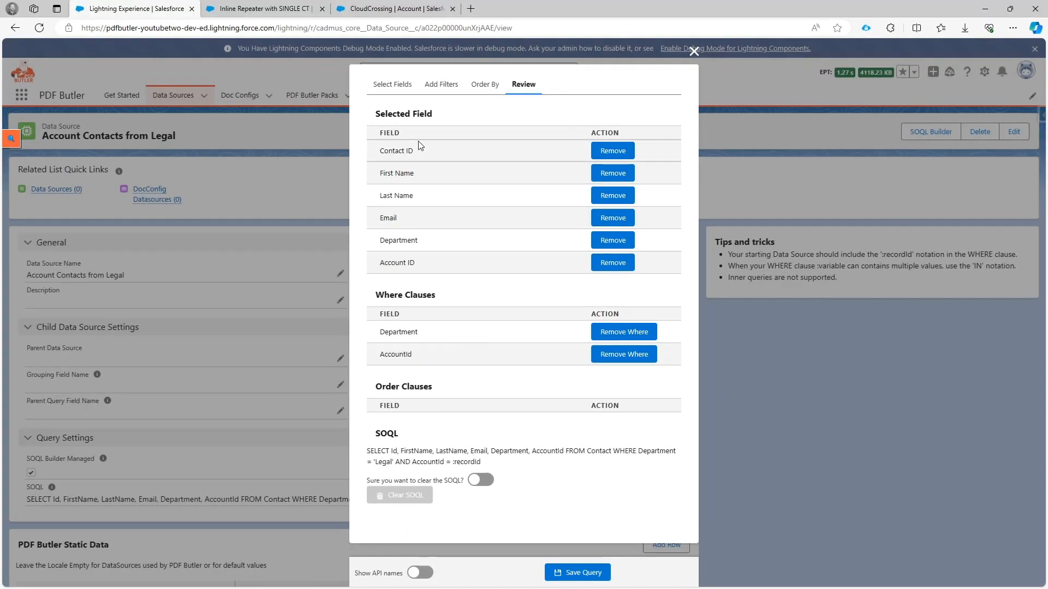
- Open the Inline Repeater with SINGLE CT doc config in PDF Butler and load InlineRepeater.docx as its default document
left_click(256, 10)
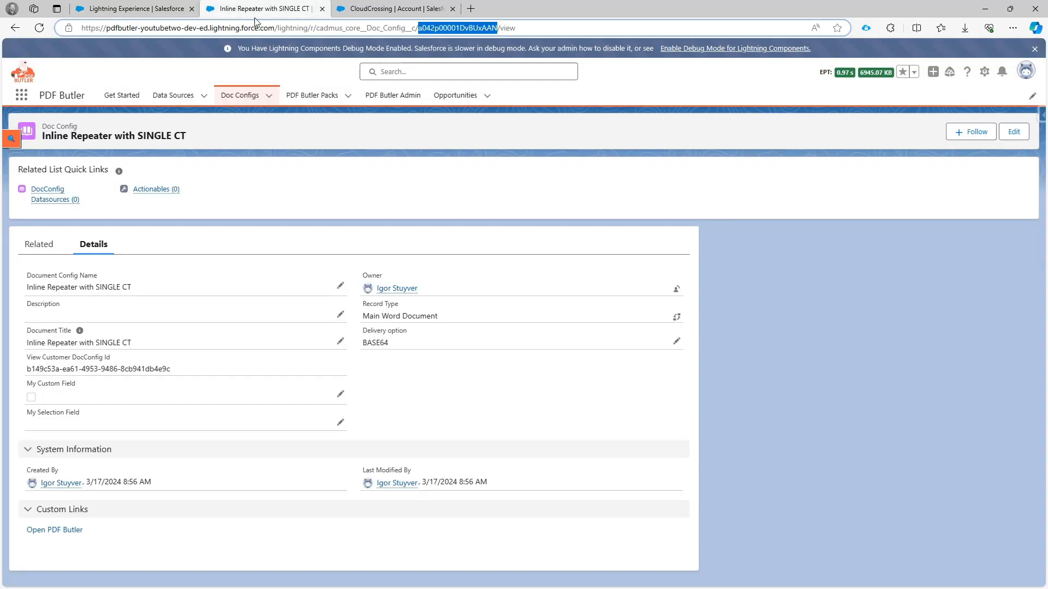
left_click(55, 531)
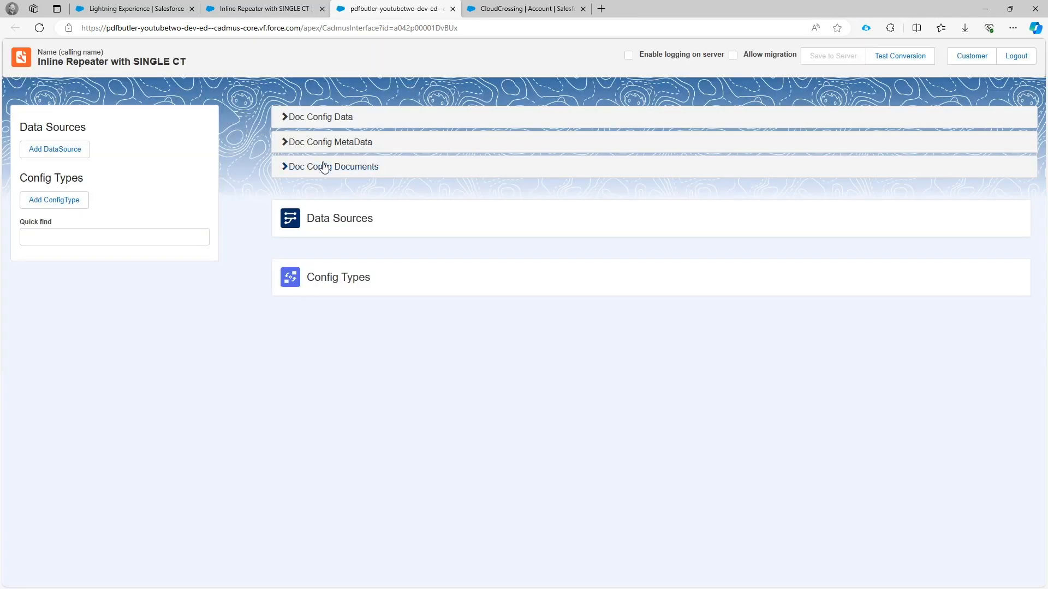
left_click(325, 170)
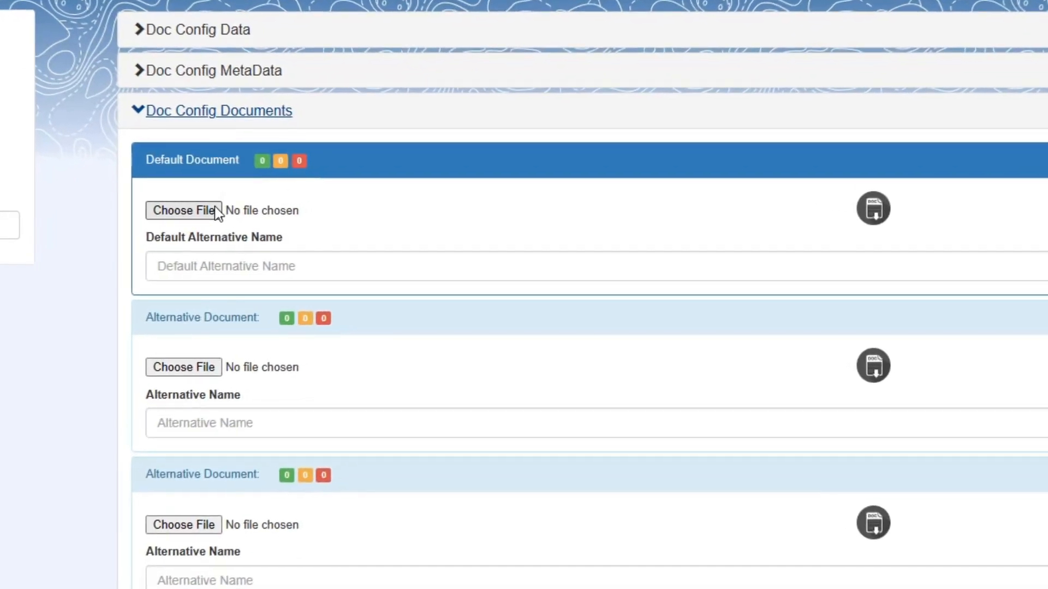
left_click(189, 215)
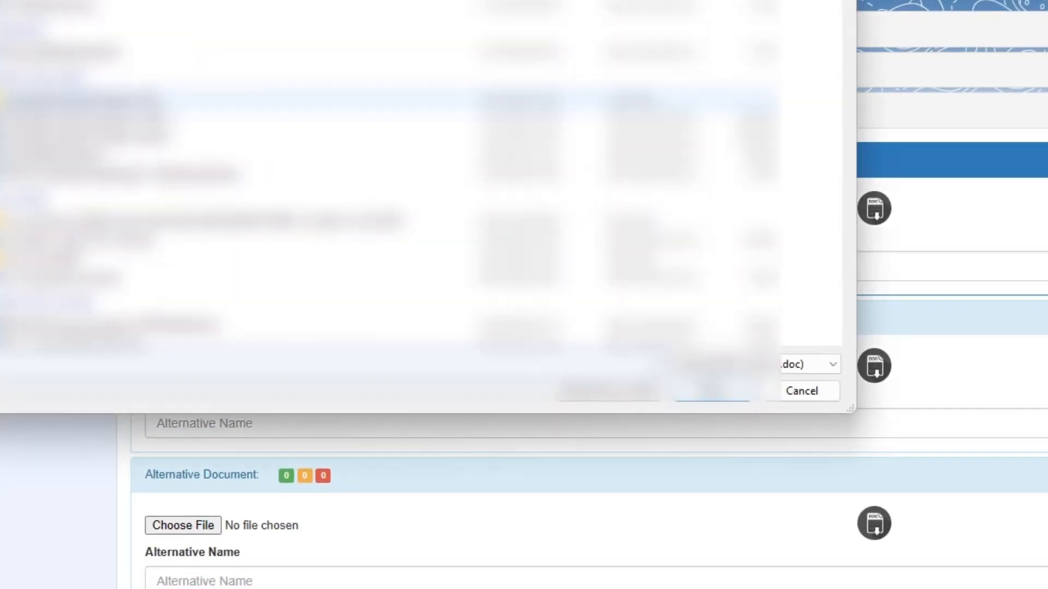
key("Return")
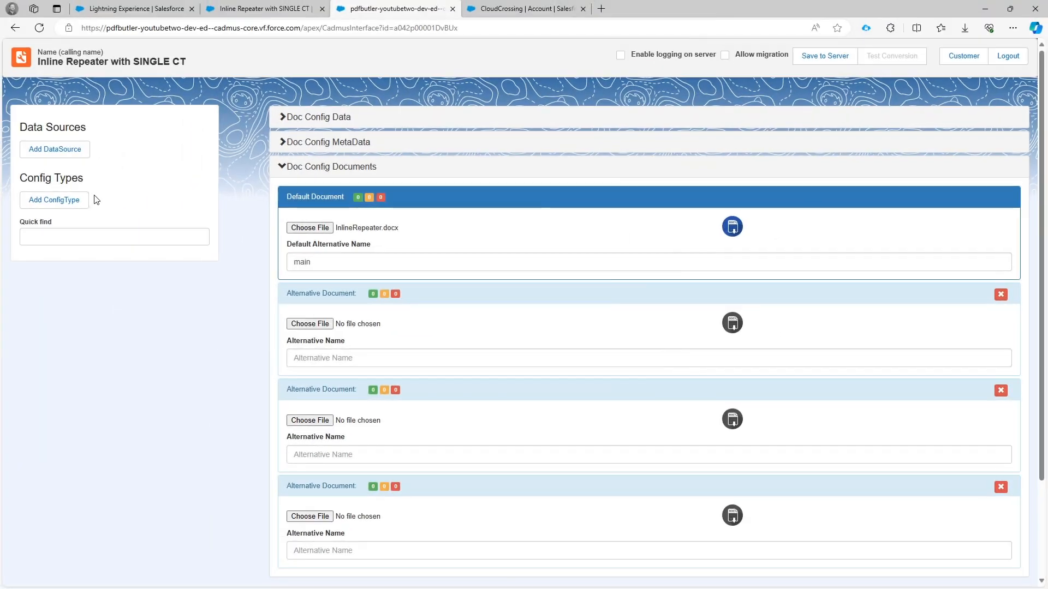
- Search the available data sources for "account con" and choose Account Contacts from Legal for the doc config
left_click(62, 151)
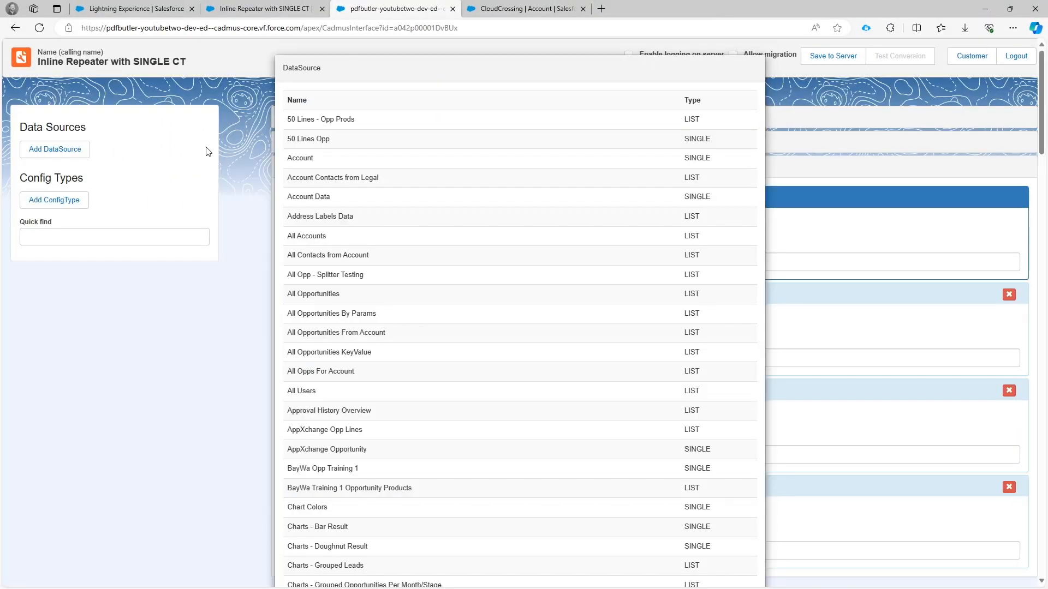
left_click(121, 10)
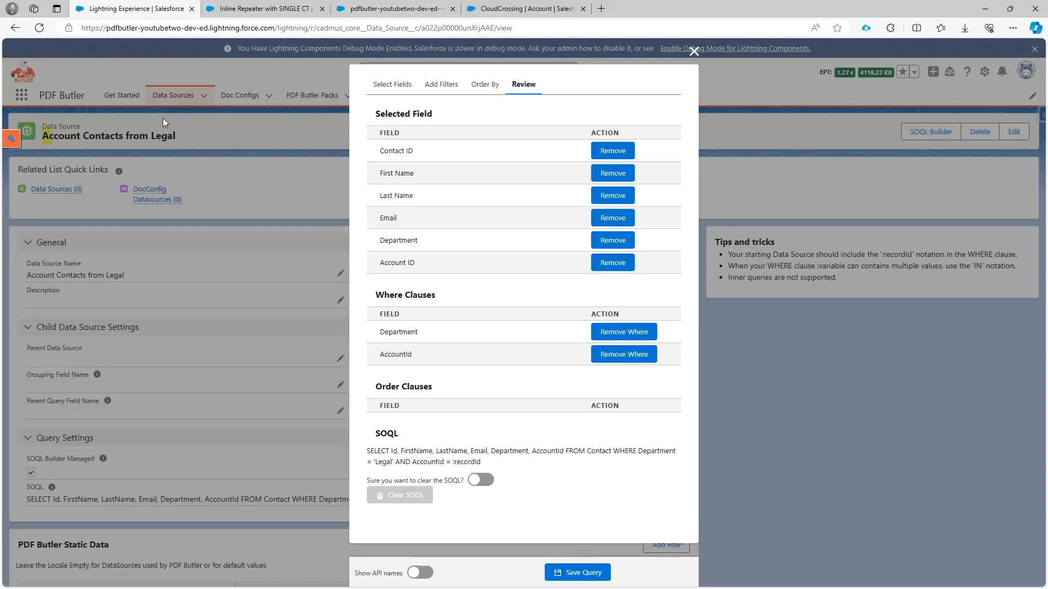
left_click(388, 8)
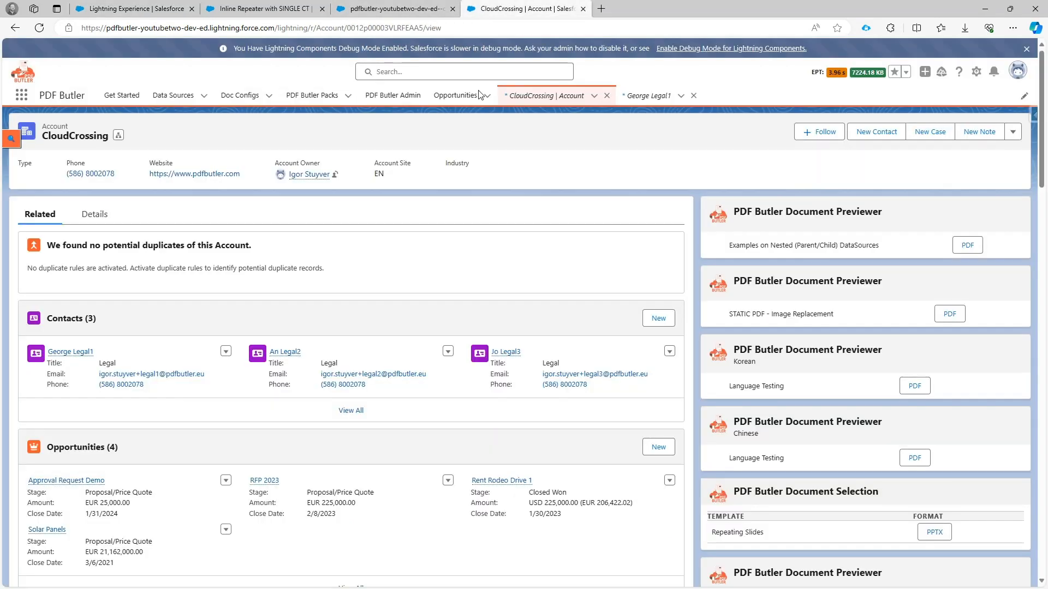
left_click(382, 12)
key("ctrl+f")
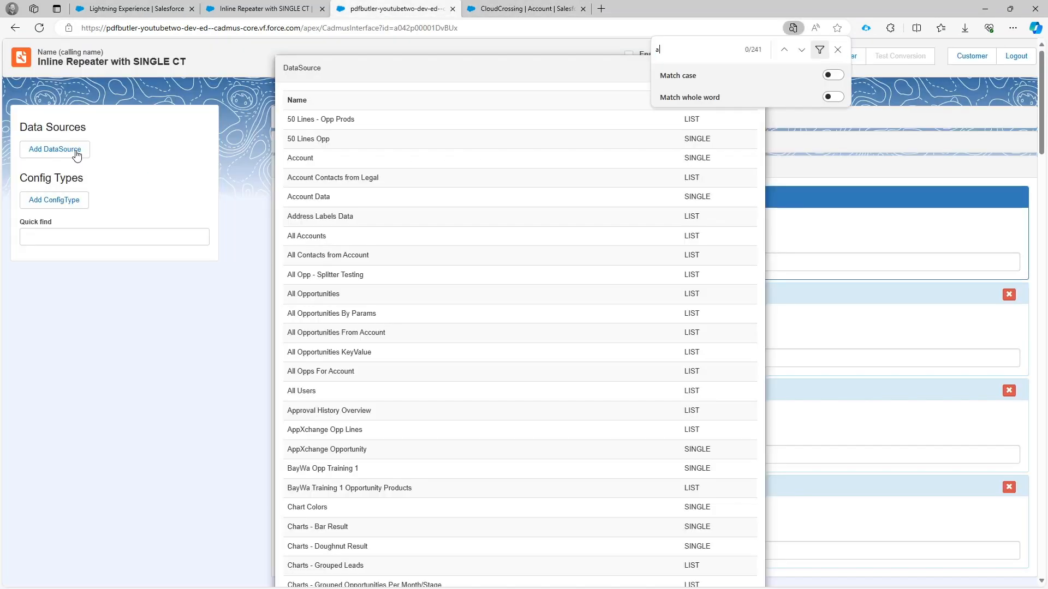
type("account con")
left_click(374, 178)
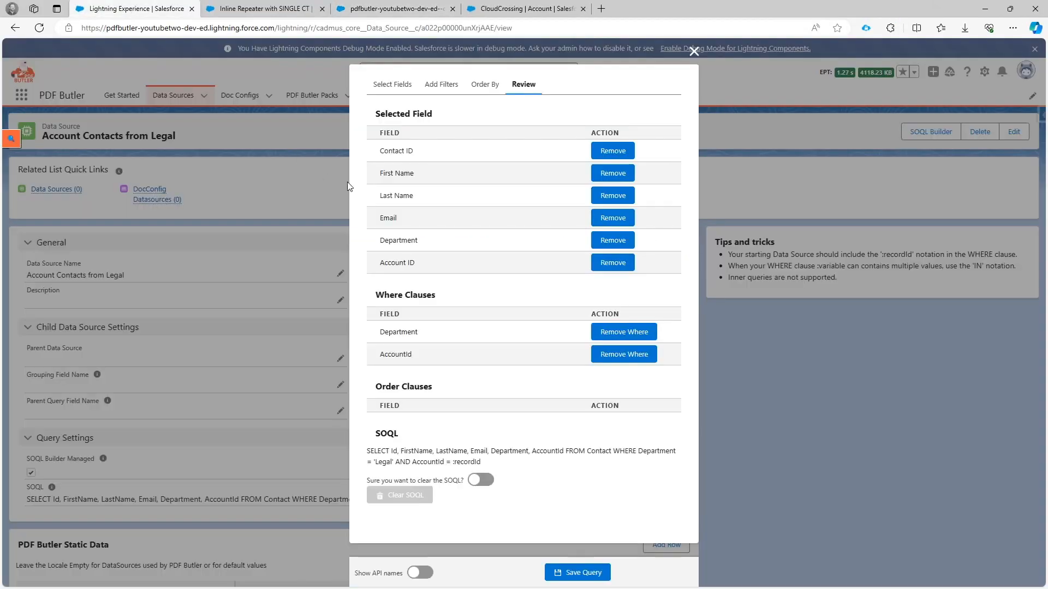
- Add the contact's Full Name field to the Account Contacts from Legal query and save the query
left_click(394, 84)
left_click(430, 124)
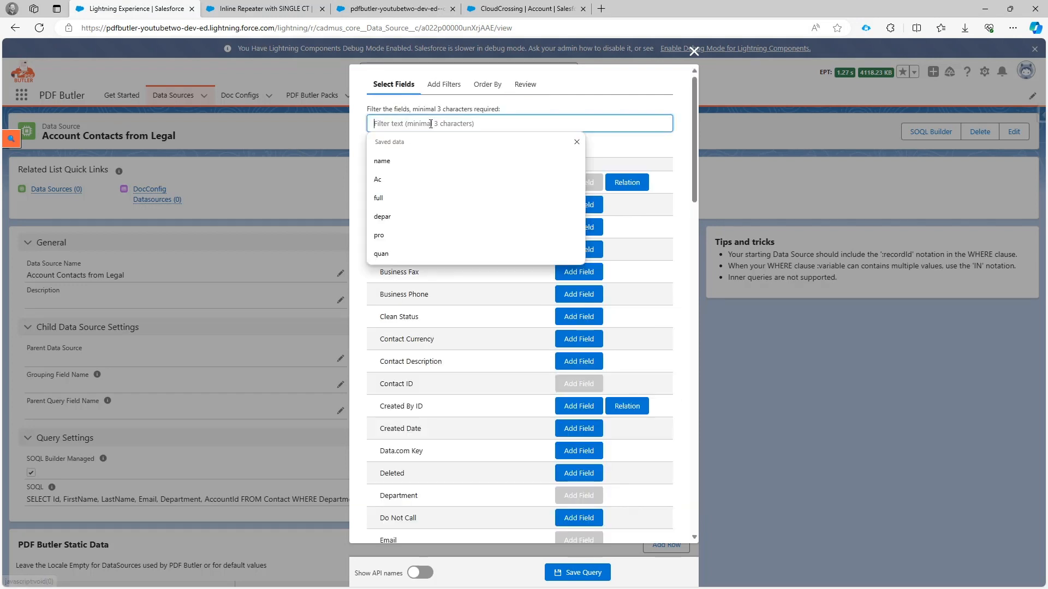
type("name")
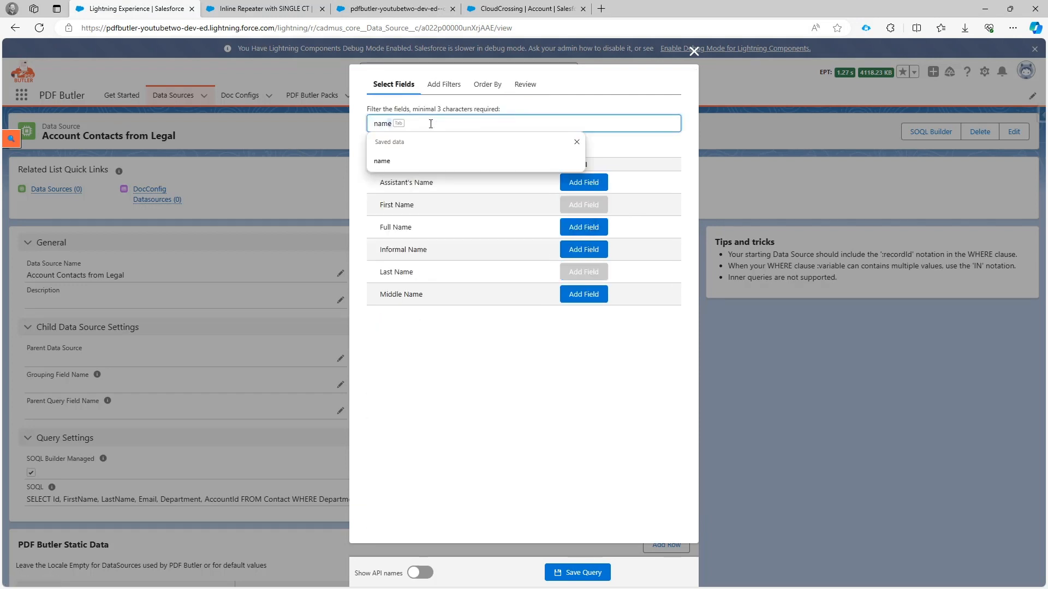
left_click(583, 228)
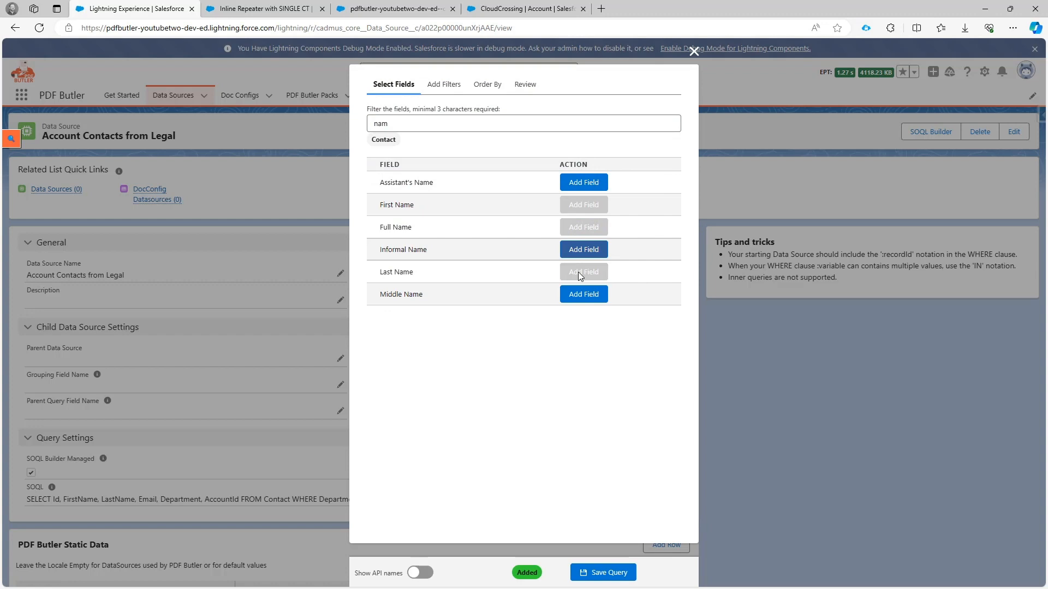
left_click(616, 562)
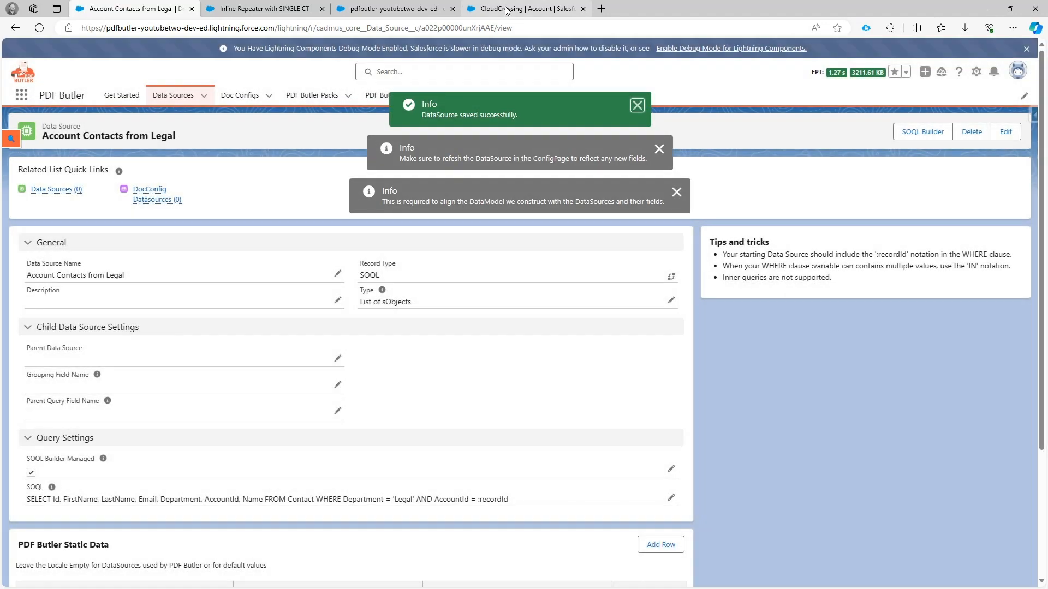
- Reload the Account Contacts from Legal fields from SFDC in the doc config and accept the data source
left_click(507, 10)
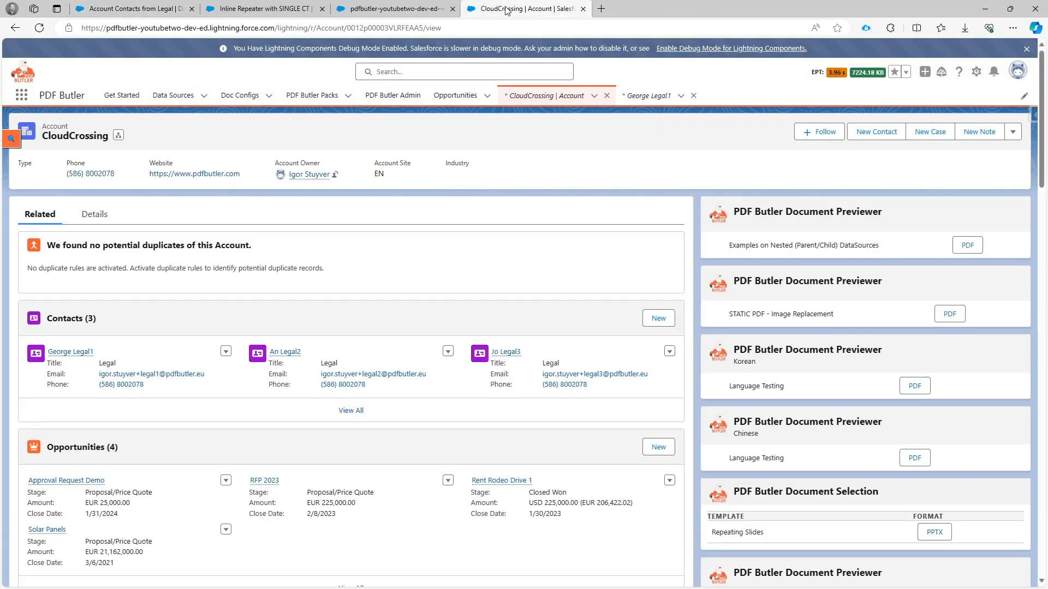
left_click(388, 10)
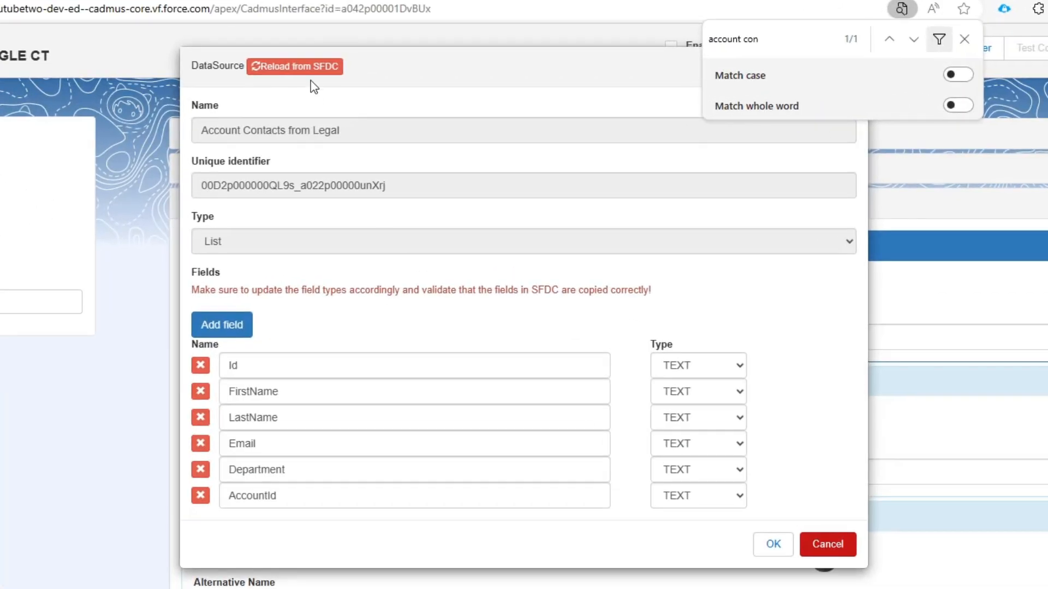
left_click(310, 71)
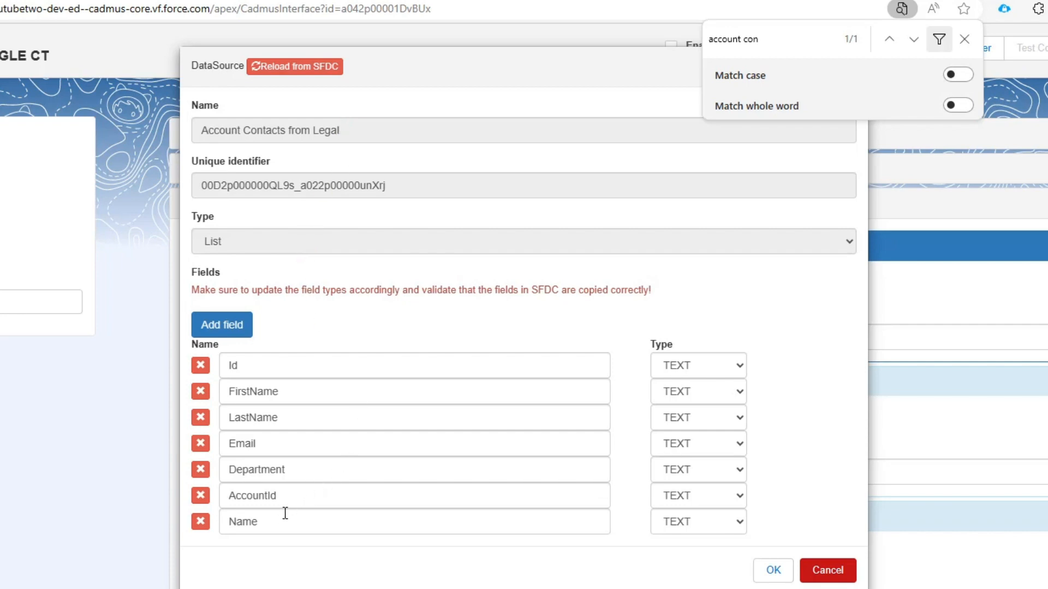
left_click(773, 571)
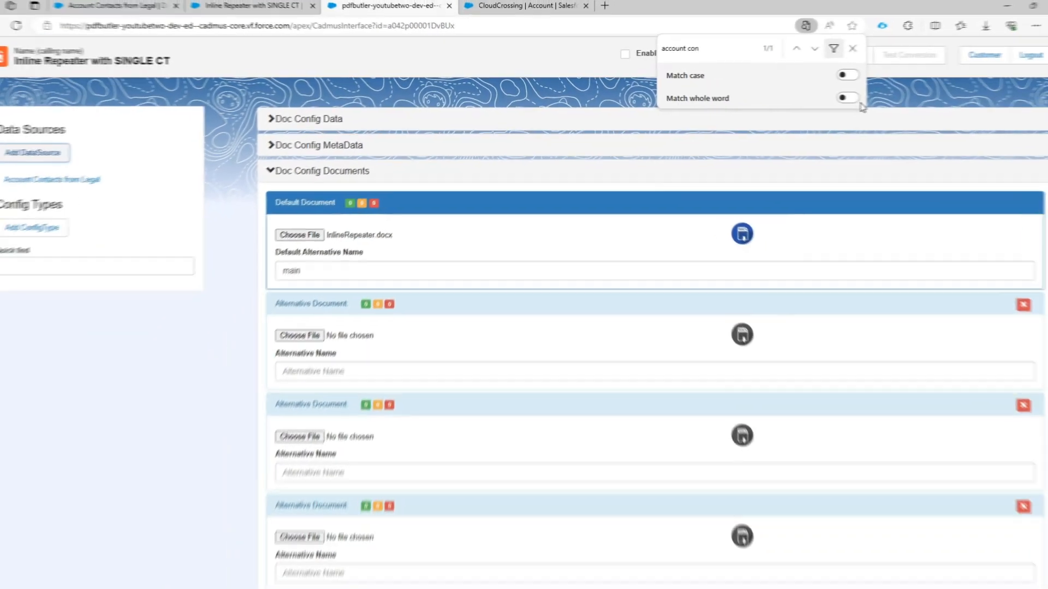
key("Escape")
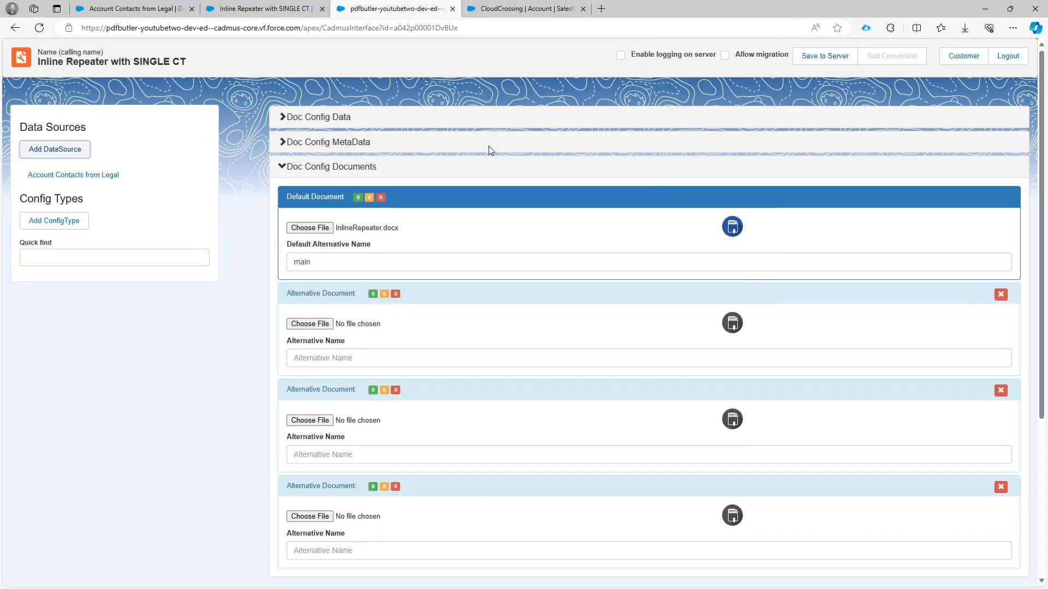
- Start a config type of type INLINE_REPEATER with the Account Contacts from Legal datasource and the merge field LegalPersons
left_click(57, 223)
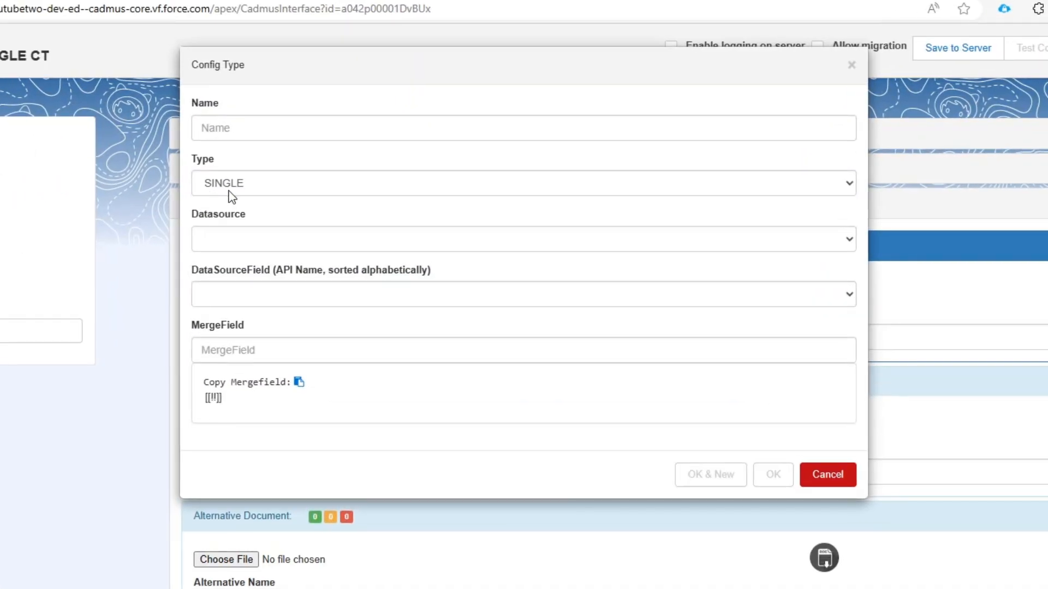
left_click(316, 154)
key("i")
key("Return")
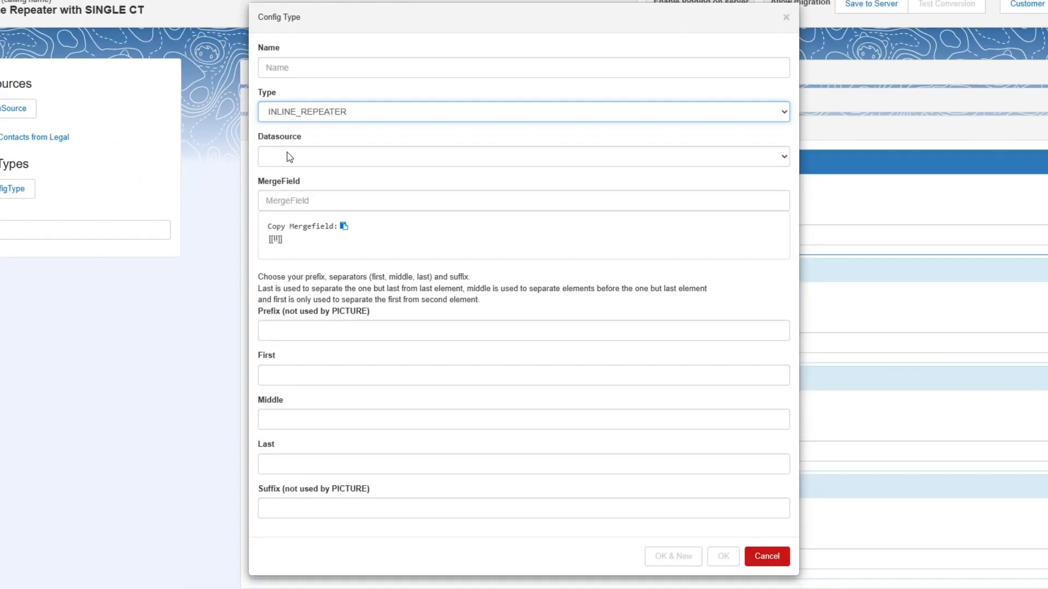
left_click(230, 240)
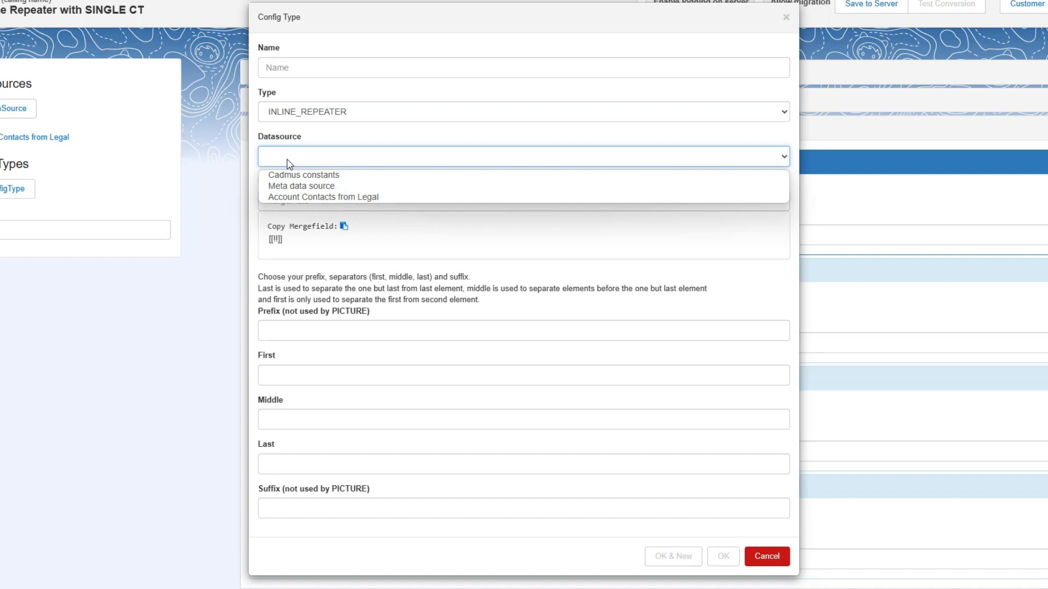
left_click(295, 196)
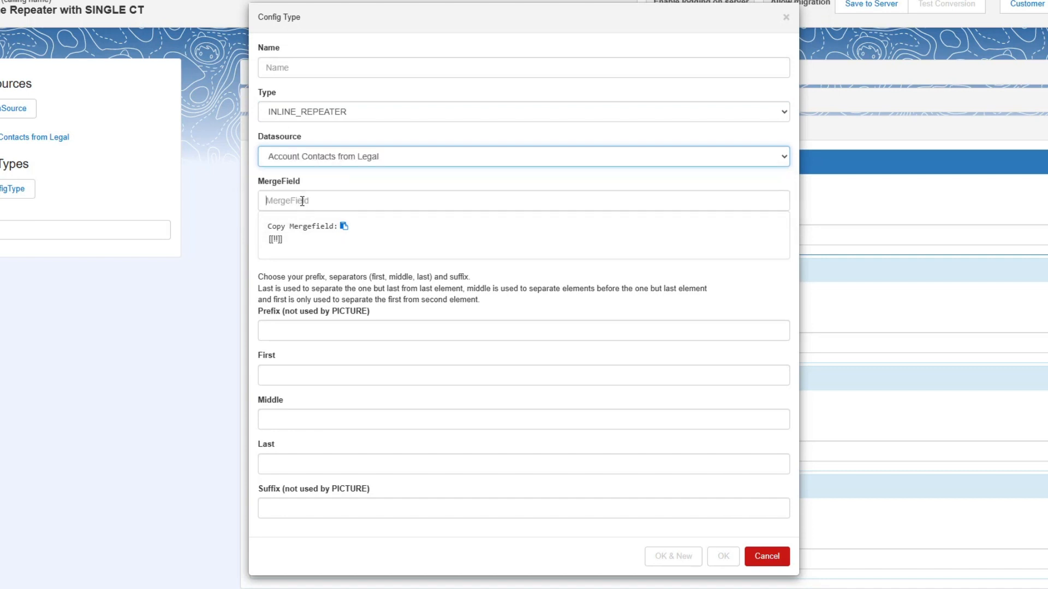
left_click(302, 201)
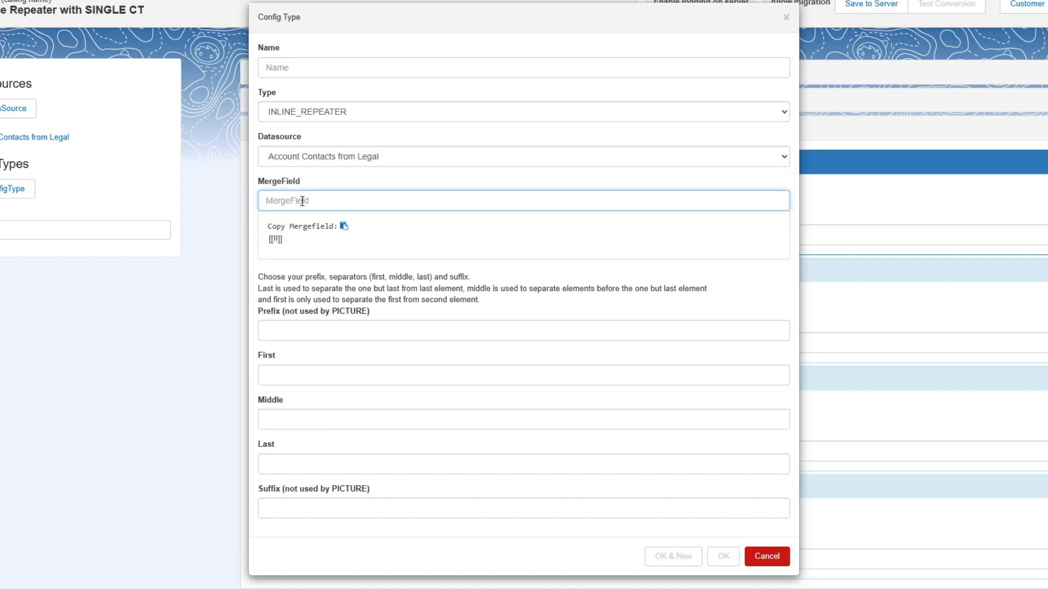
type("le")
key("Return")
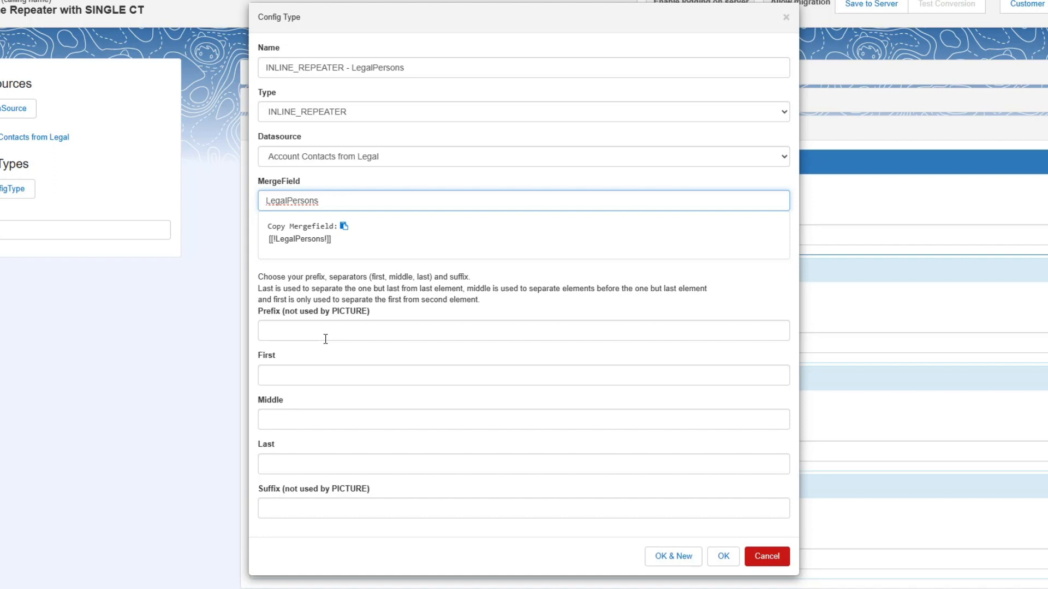
- Set the repeater's First and Middle separators to a comma and Last to "and" surrounded by spaces, and save the doc config to the server
left_click(315, 376)
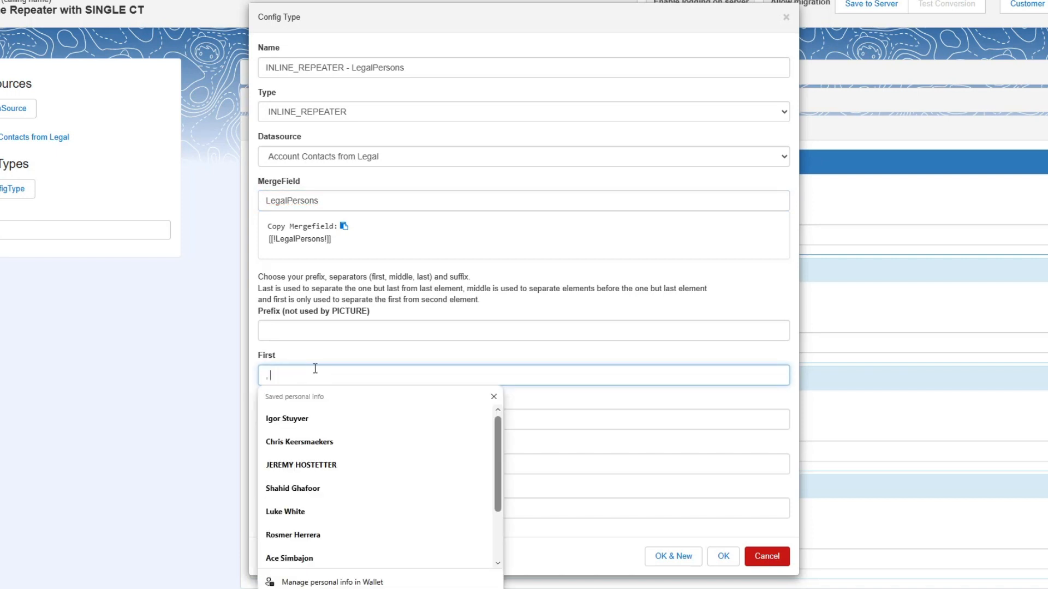
left_click(317, 418)
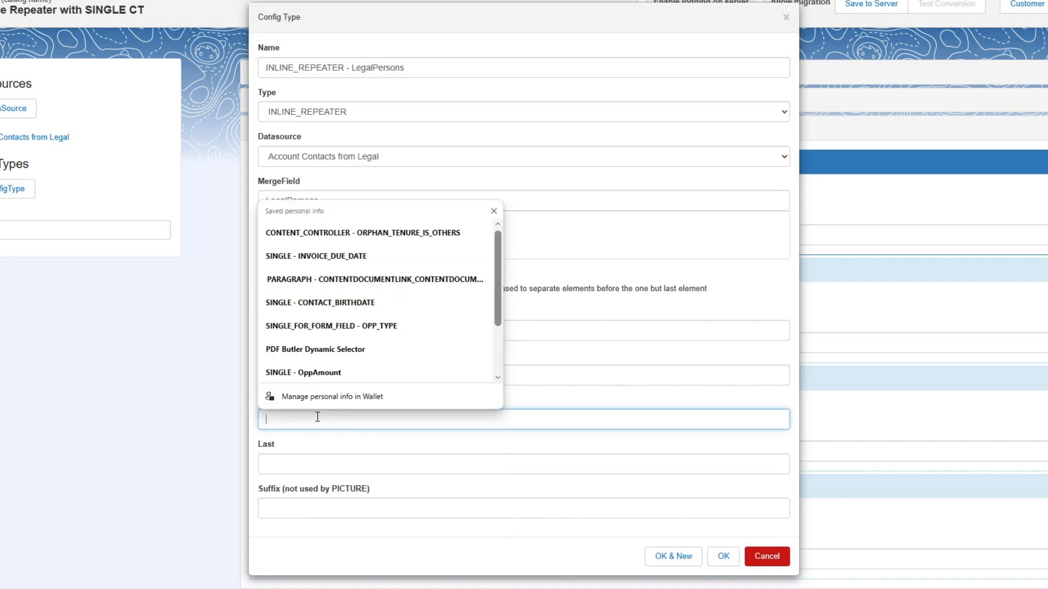
left_click(304, 467)
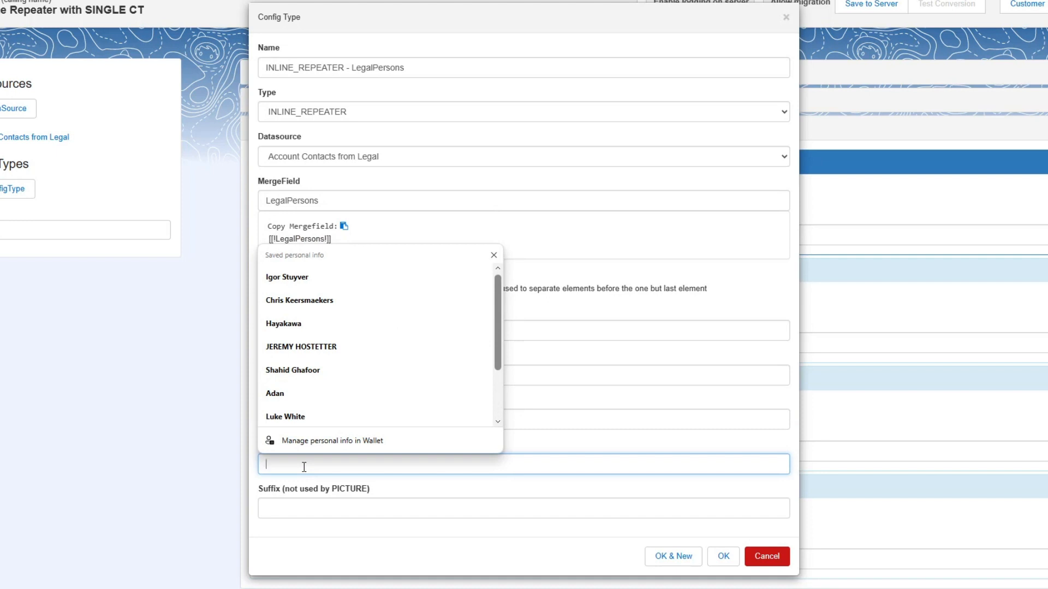
type("and")
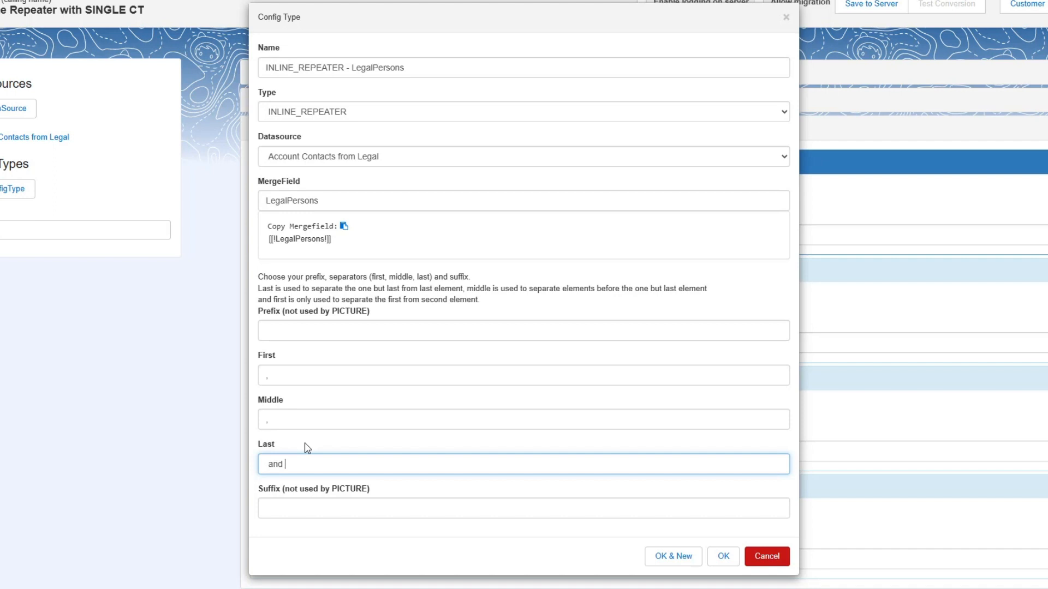
left_click(723, 562)
left_click(851, 5)
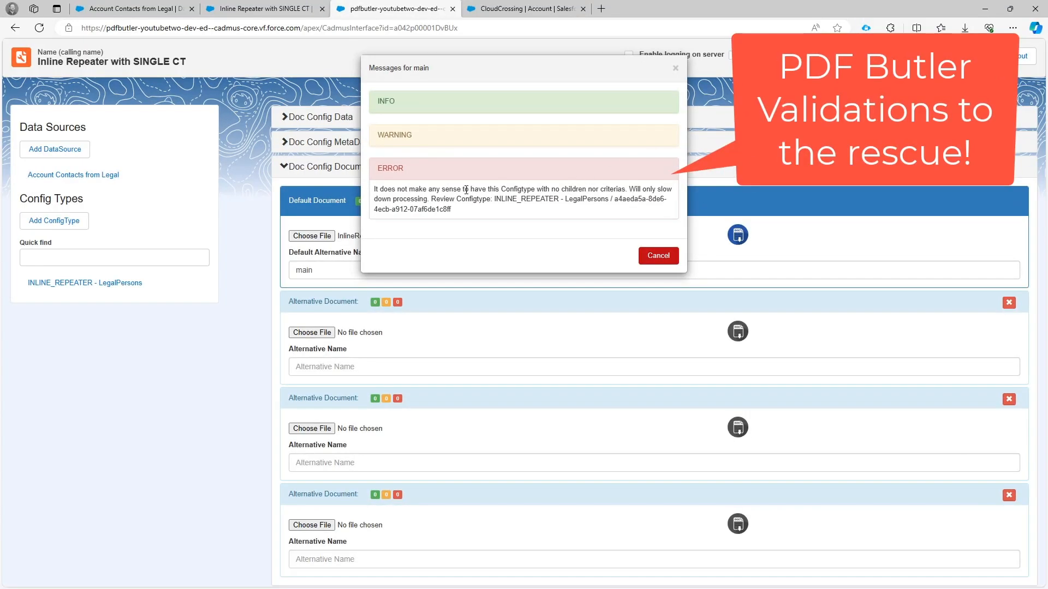
left_click(672, 257)
- Add a SINGLE child to the LegalPersons repeater with data source field Name and merge field LegalPersons, and save the doc config to the server
scroll(526, 242, "down", 7)
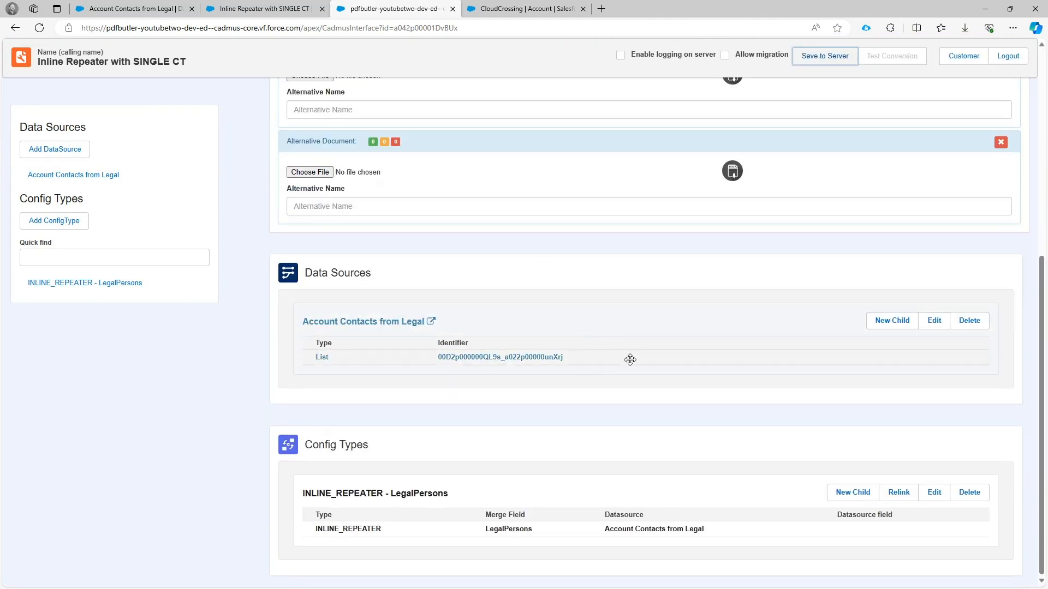
left_click(855, 493)
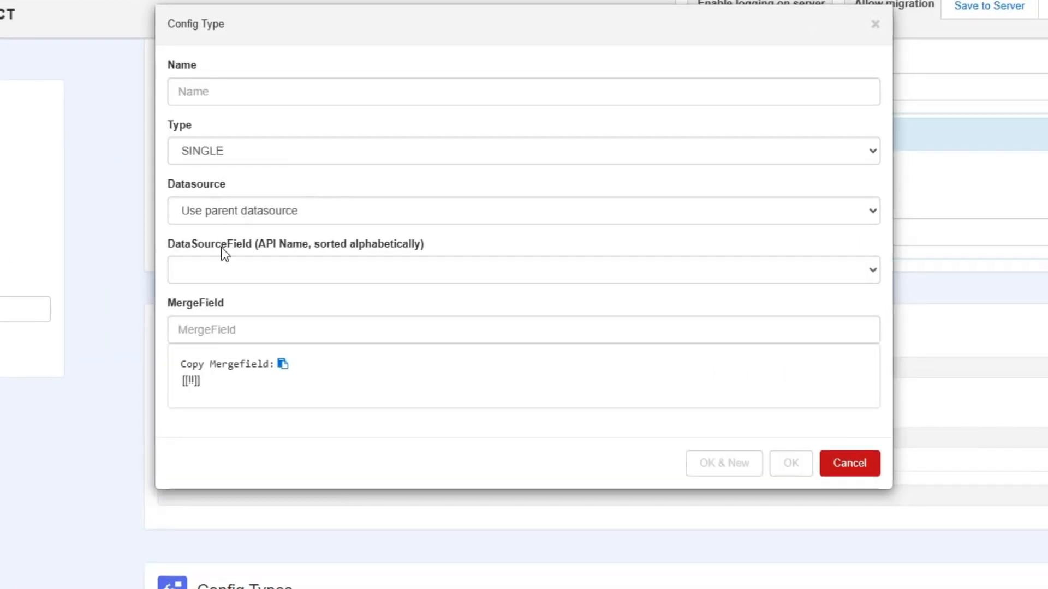
left_click(227, 265)
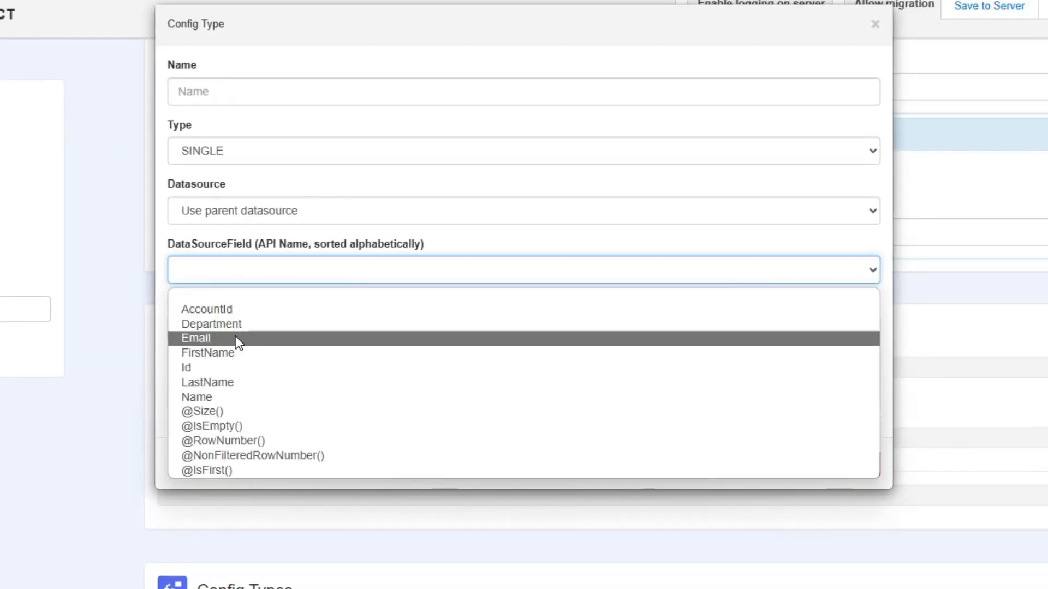
left_click(234, 396)
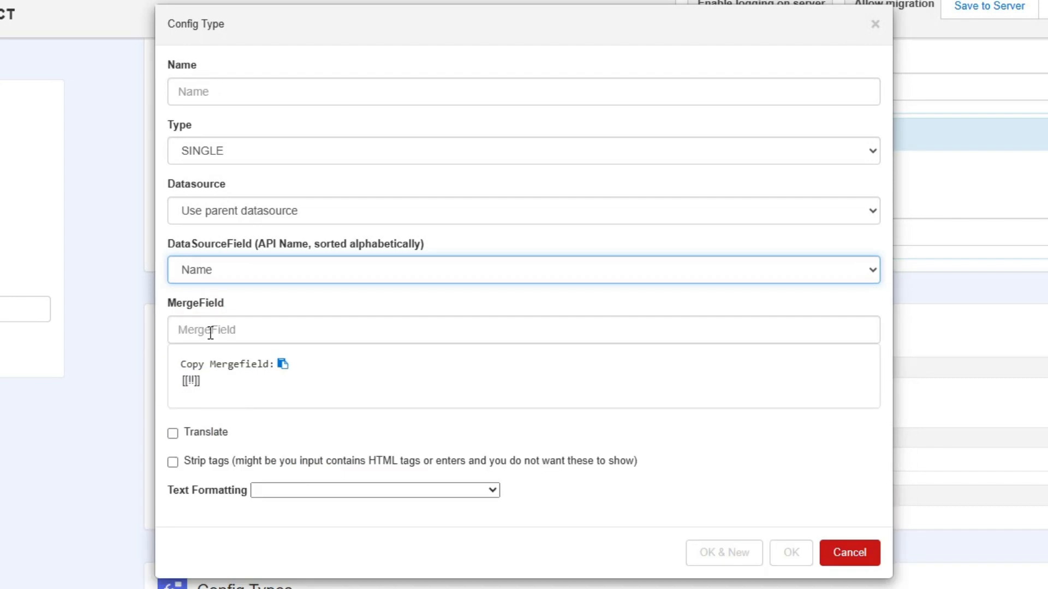
left_click(210, 333)
type("l")
left_click(226, 361)
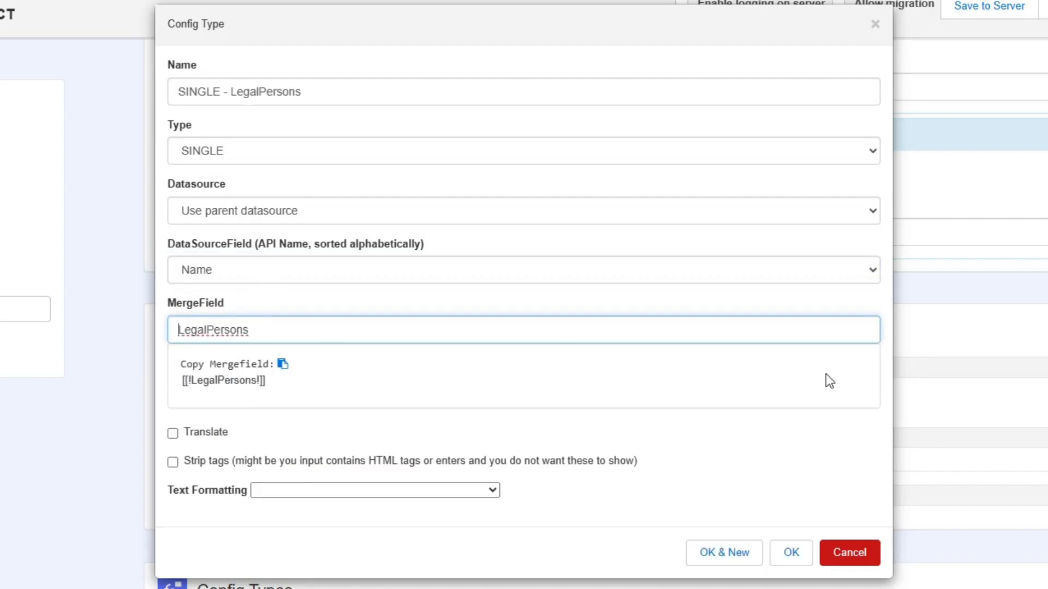
left_click(794, 552)
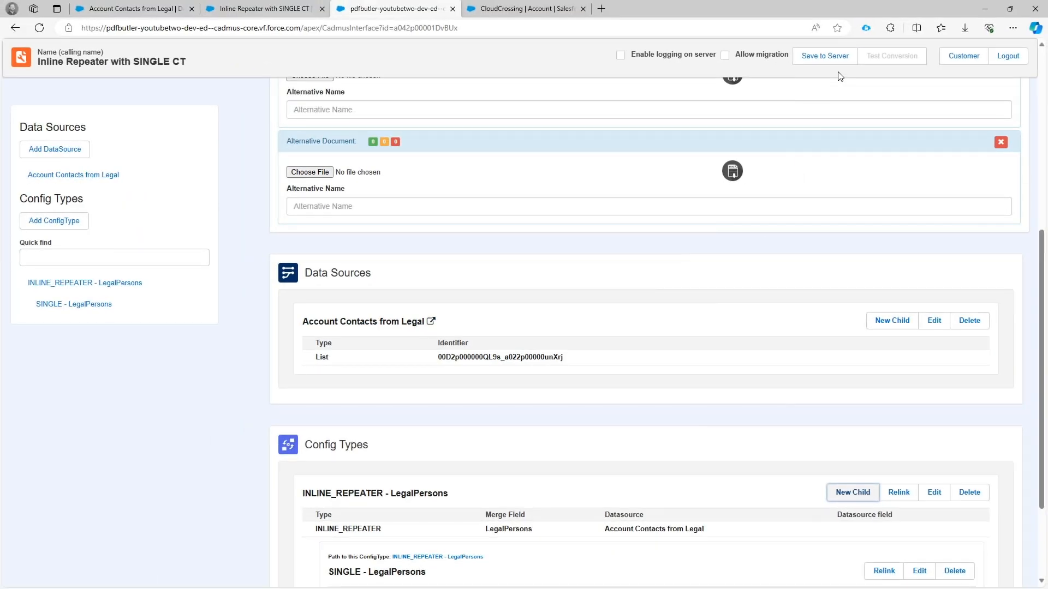
left_click(825, 56)
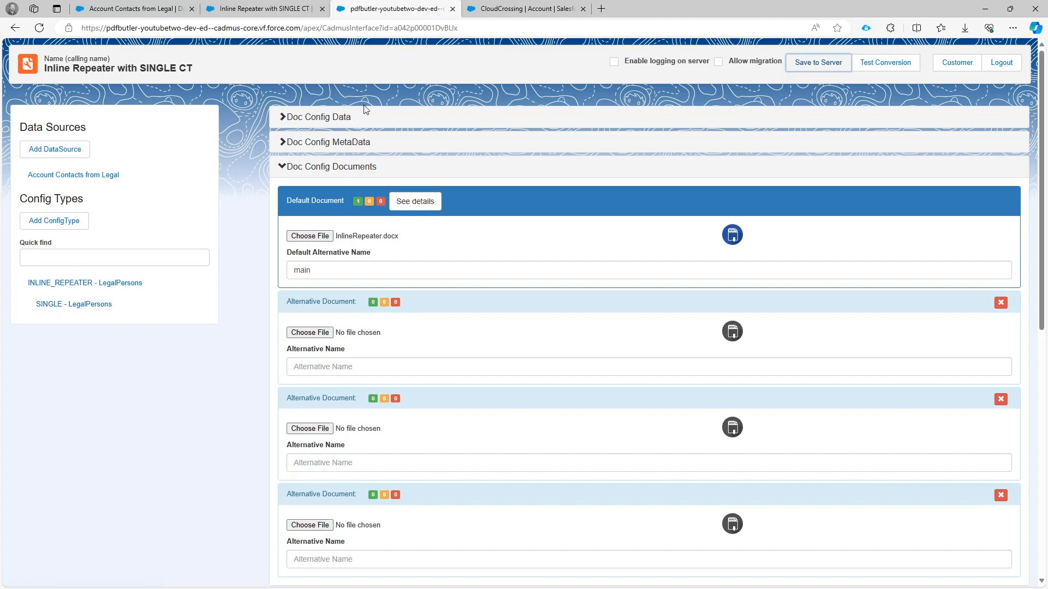
- Generate the document preview from the CloudCrossing account and examine the contact names and their separators in the sentence
left_click(502, 10)
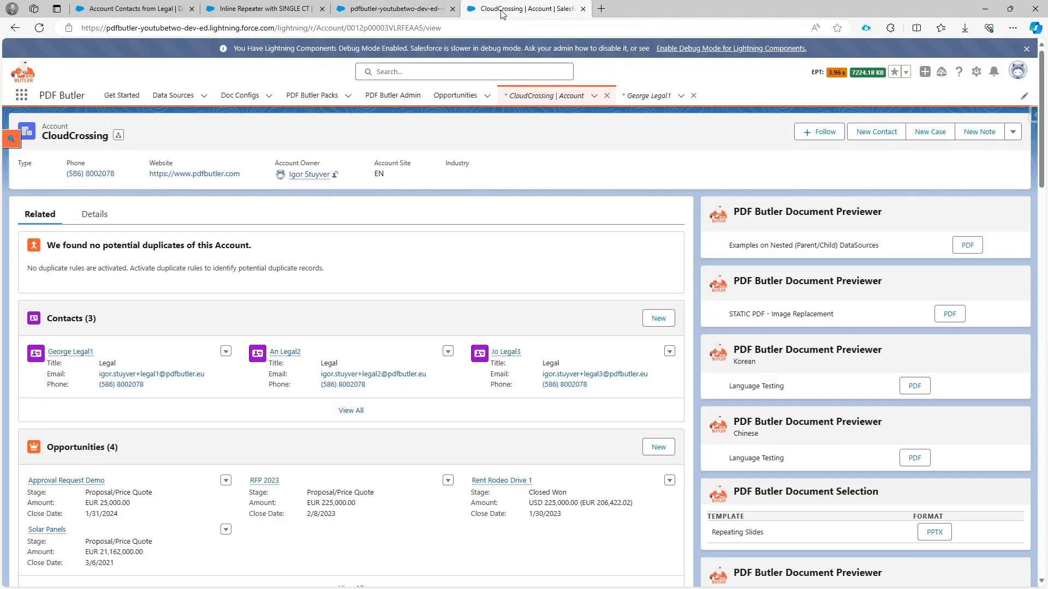
left_click(975, 250)
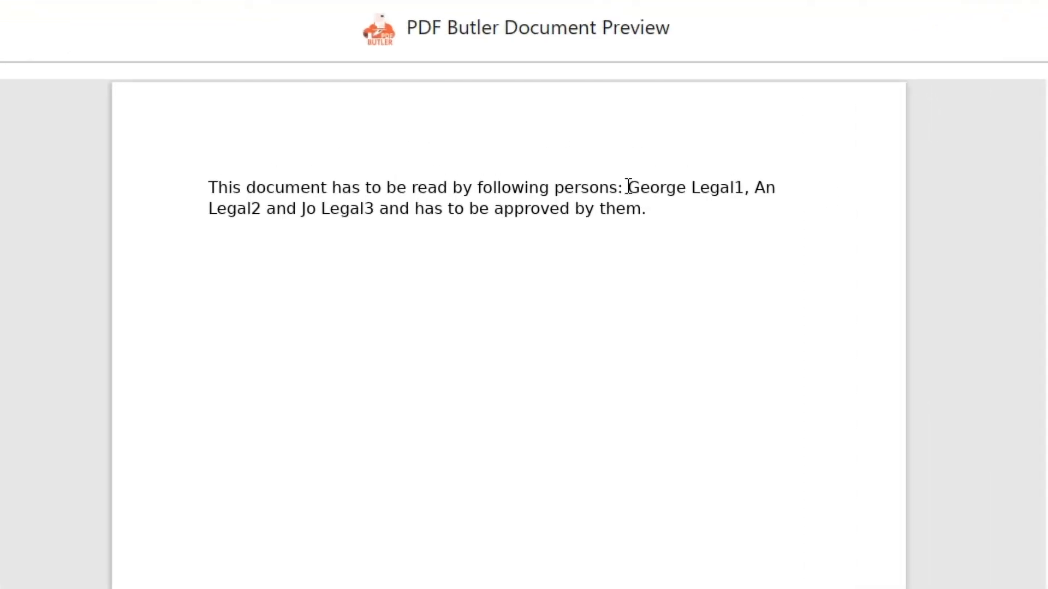
left_click_drag(628, 187, 255, 215)
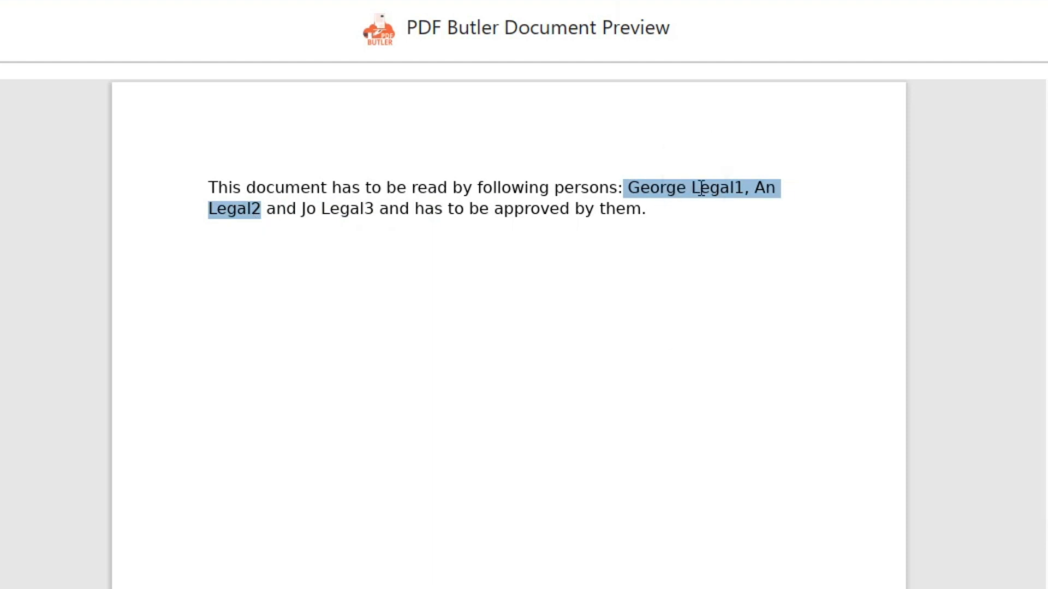
left_click(747, 190)
left_click_drag(734, 188, 754, 188)
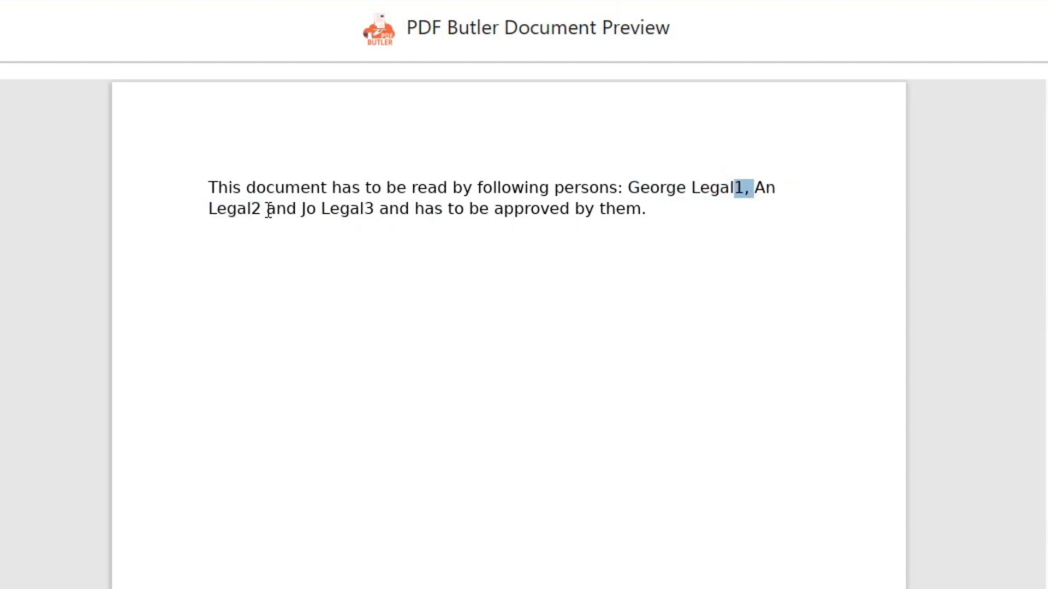
left_click_drag(254, 209, 304, 209)
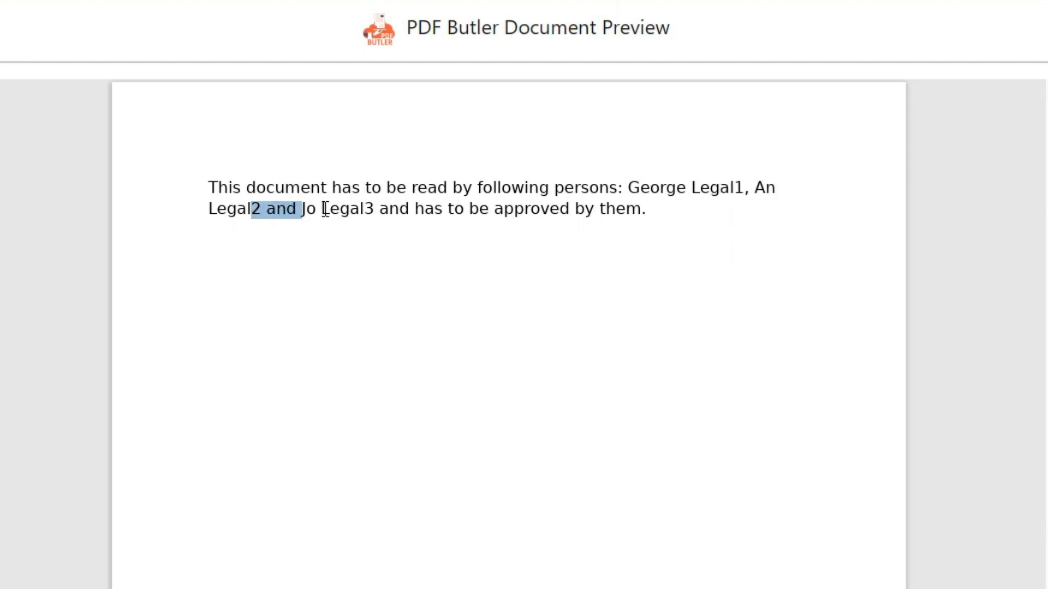
left_click(274, 208)
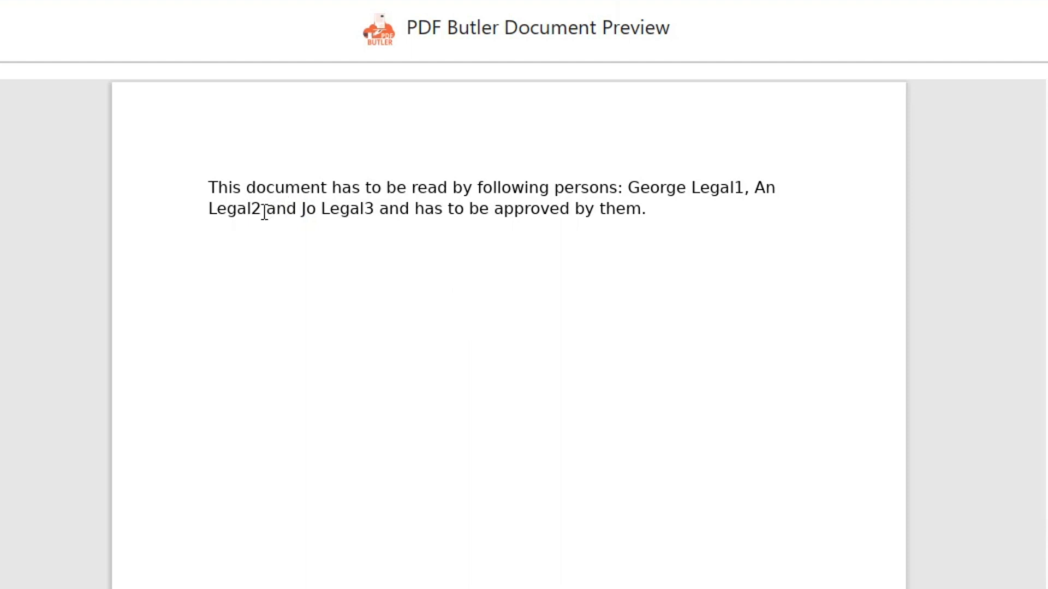
left_click_drag(262, 210, 300, 212)
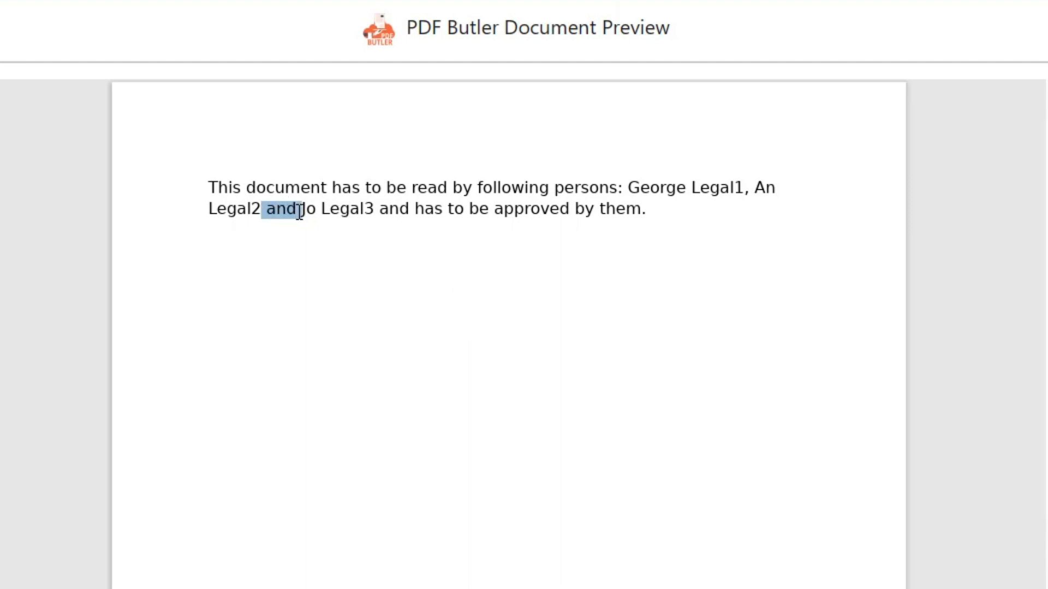